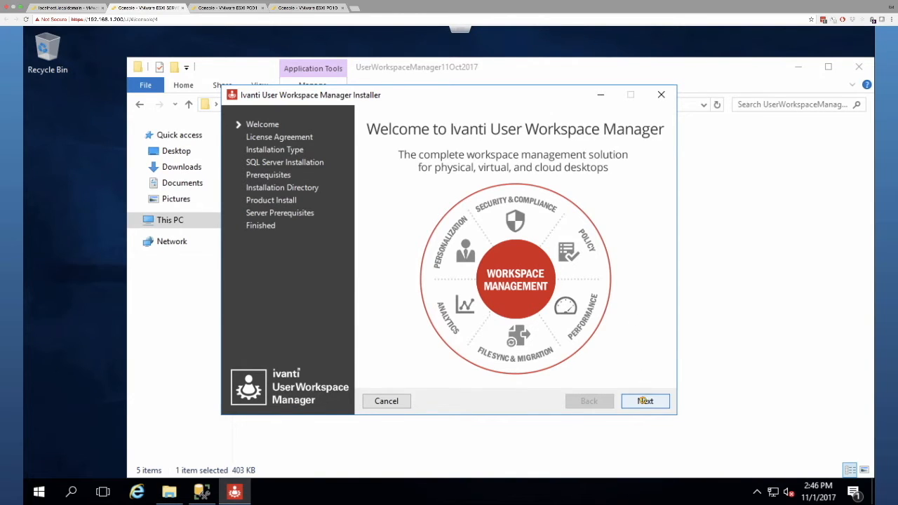
Step: Accept the license agreement and advance to the Installation Type page
{"action": "left_click", "coordinate": [644, 401]}
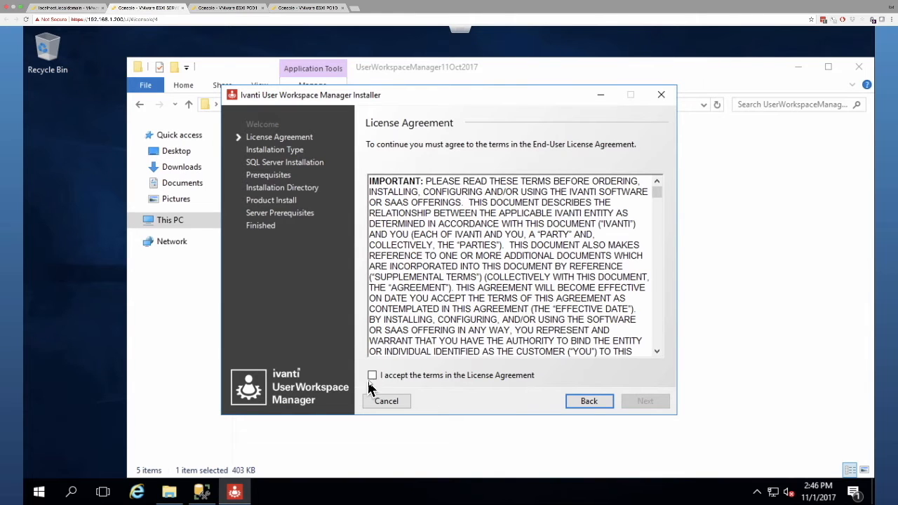
{"action": "left_click", "coordinate": [371, 376]}
{"action": "left_click", "coordinate": [645, 400]}
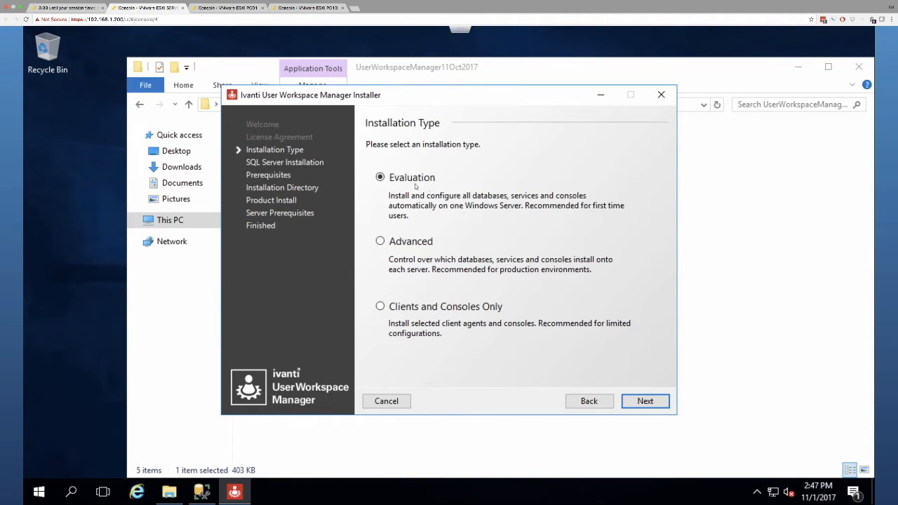
Step: Choose the Advanced installation type and continue to Product Selection
{"action": "left_click", "coordinate": [381, 242]}
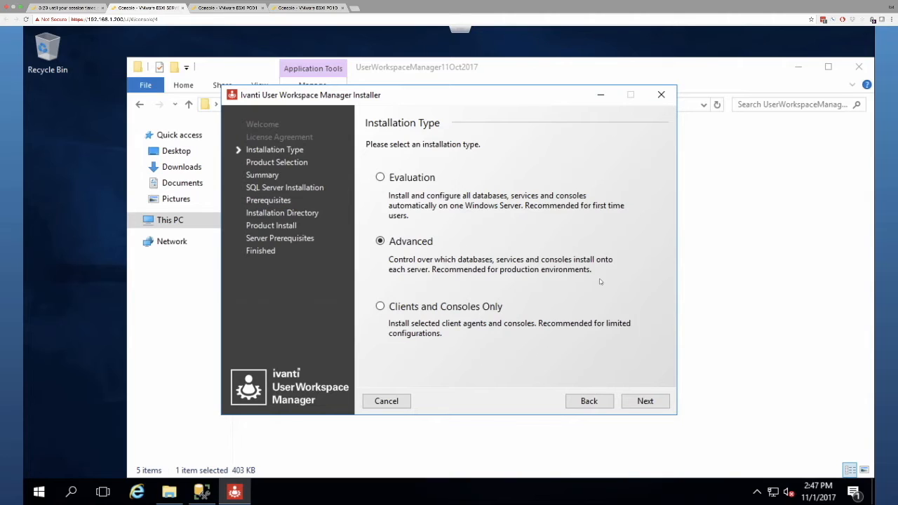
{"action": "left_click", "coordinate": [651, 400]}
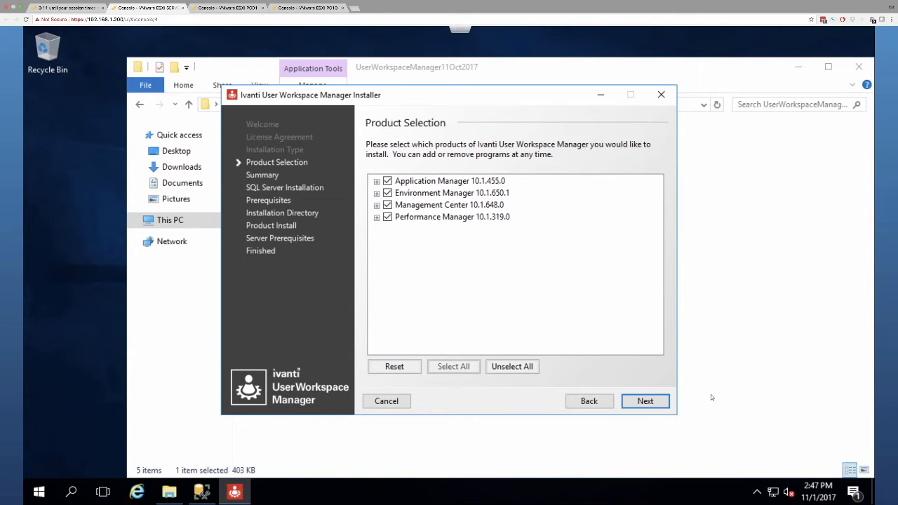
Step: Pass Product Selection and Summary, keeping the remote SQL instance option, to reach Prerequisites
{"action": "left_click", "coordinate": [649, 401]}
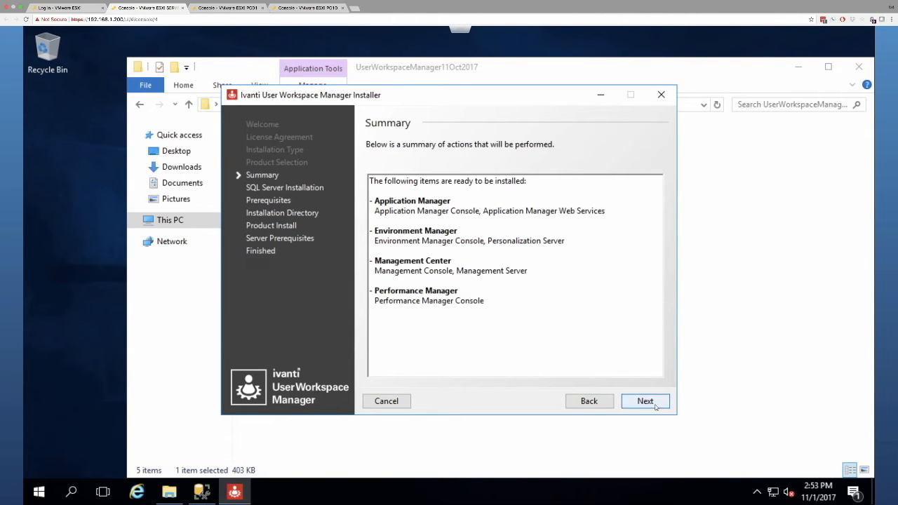
{"action": "left_click", "coordinate": [653, 402]}
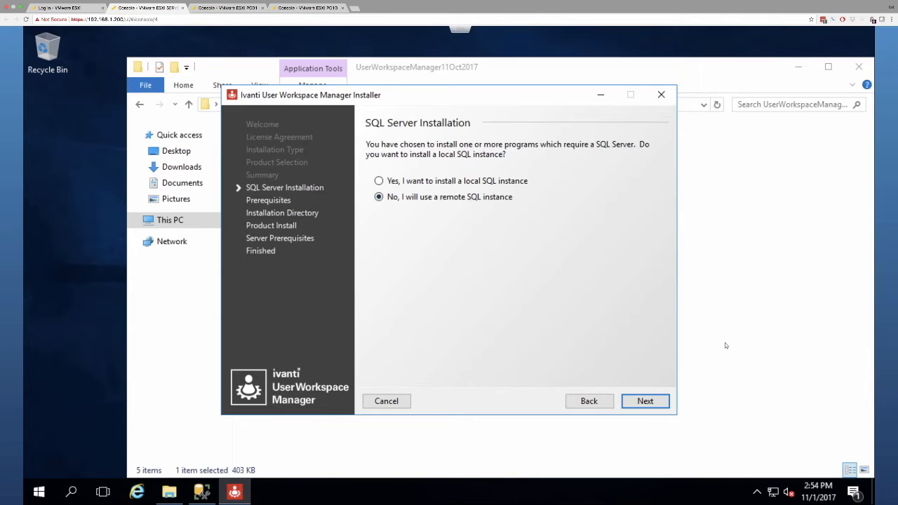
{"action": "left_click", "coordinate": [644, 401]}
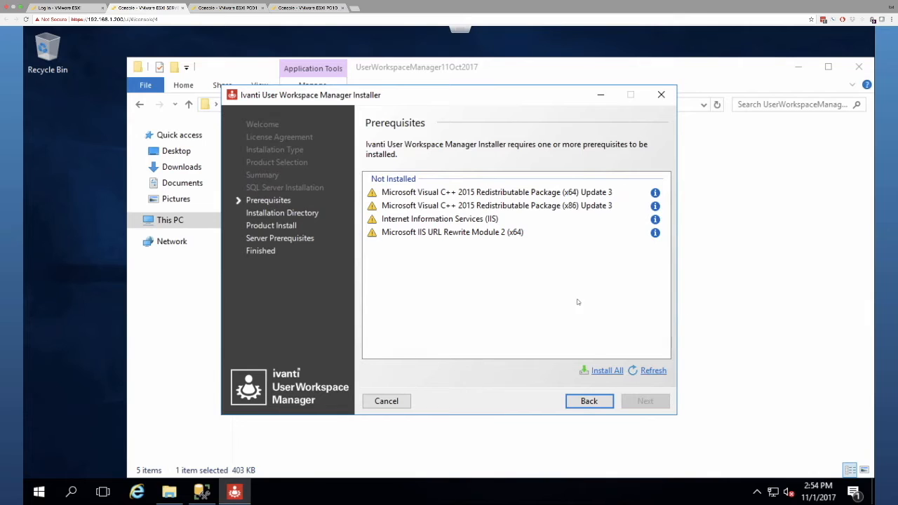
Step: Install all four missing prerequisites, letting the x64 and x86 Visual C++ packages run
{"action": "left_click", "coordinate": [602, 372]}
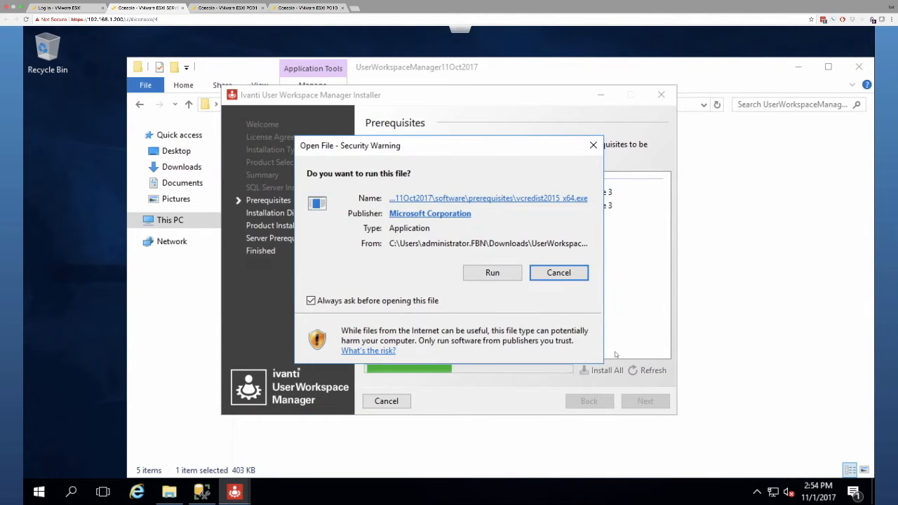
{"action": "left_click", "coordinate": [493, 273]}
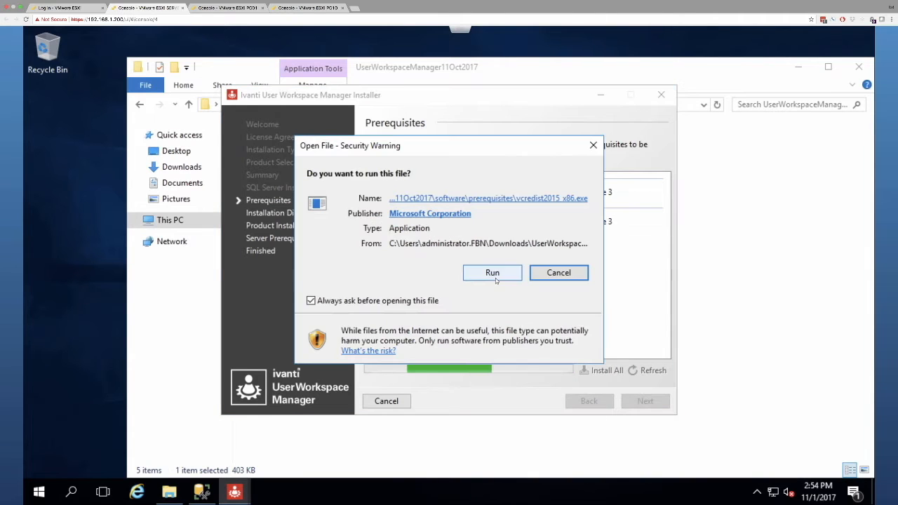
{"action": "left_click", "coordinate": [494, 273]}
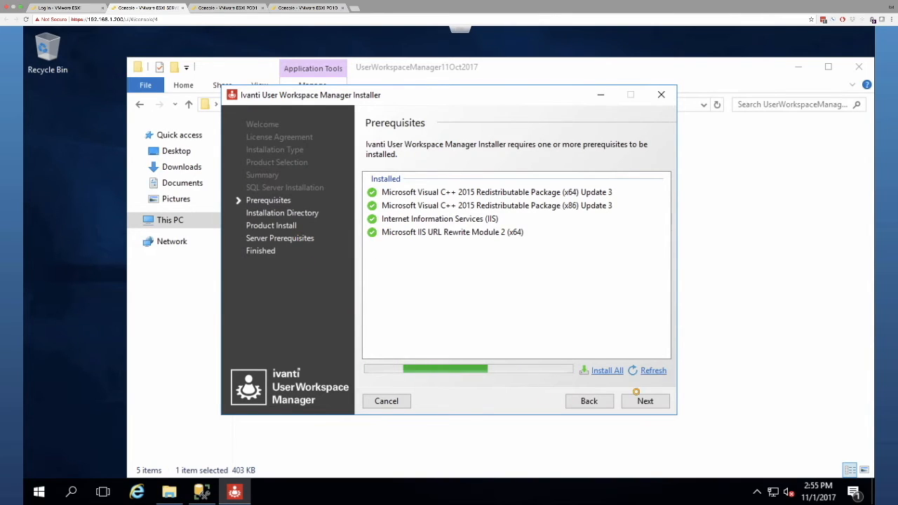
Step: Install the products to C:\Program Files\AppSense along with all missing server prerequisites
{"action": "left_click", "coordinate": [640, 397]}
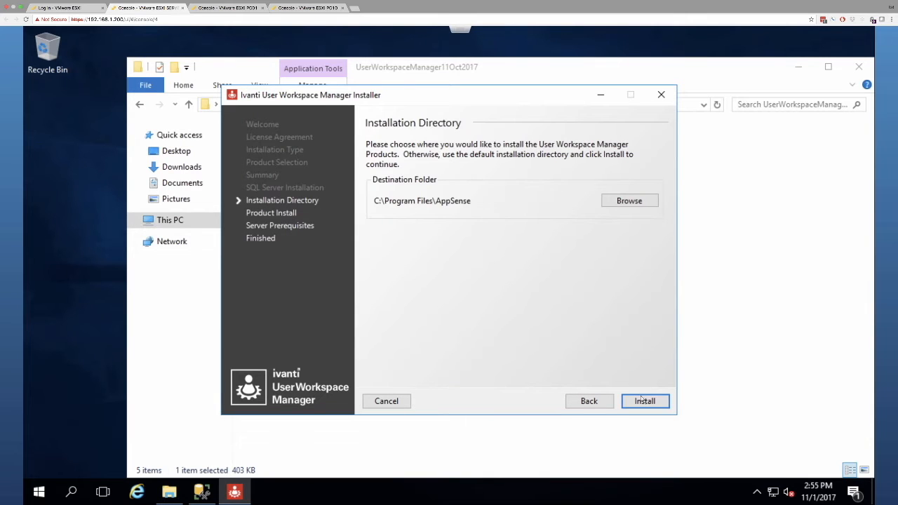
{"action": "left_click", "coordinate": [645, 401]}
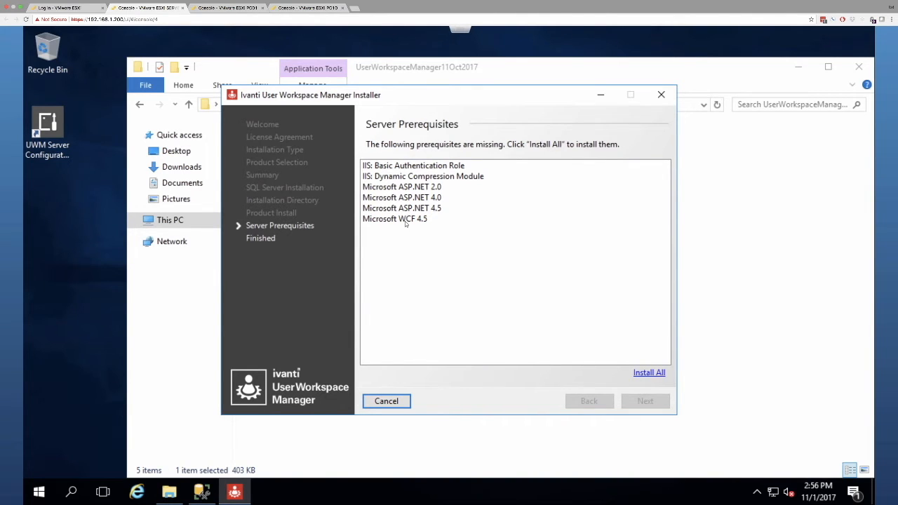
{"action": "left_click", "coordinate": [649, 373]}
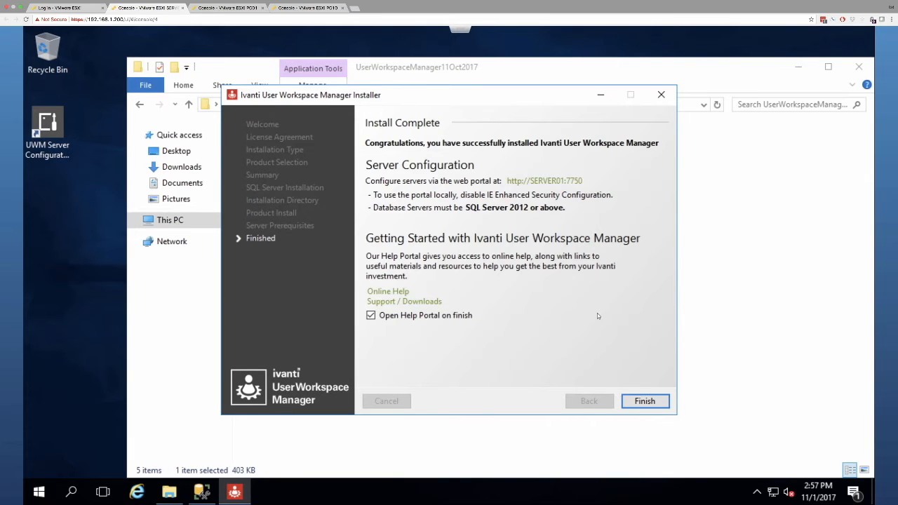
Step: Finish the installer without opening the Help Portal and close the UserWorkspaceManager11Oct2017 folder
{"action": "left_click", "coordinate": [371, 315]}
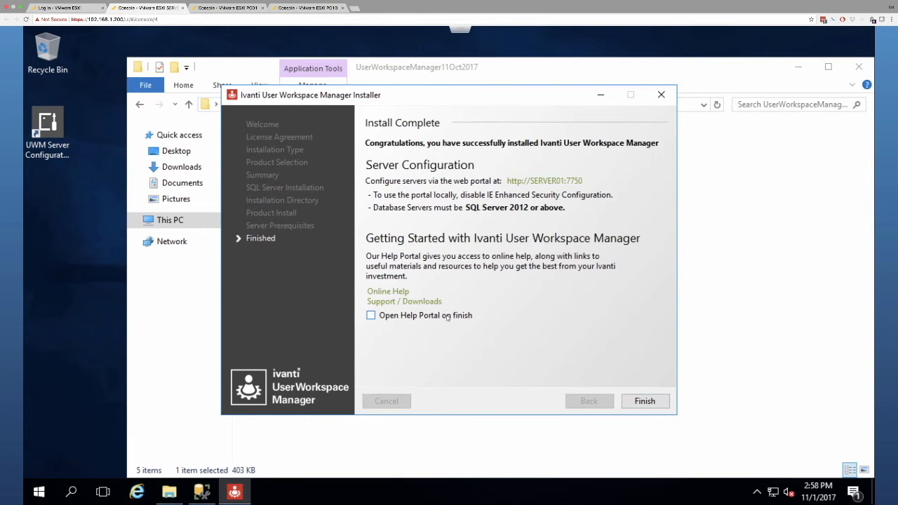
{"action": "left_click", "coordinate": [646, 401]}
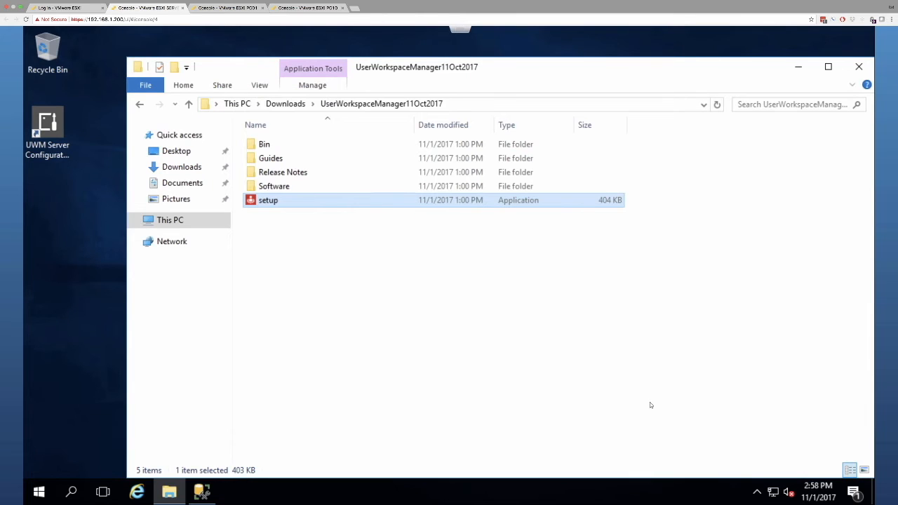
{"action": "left_click", "coordinate": [860, 67]}
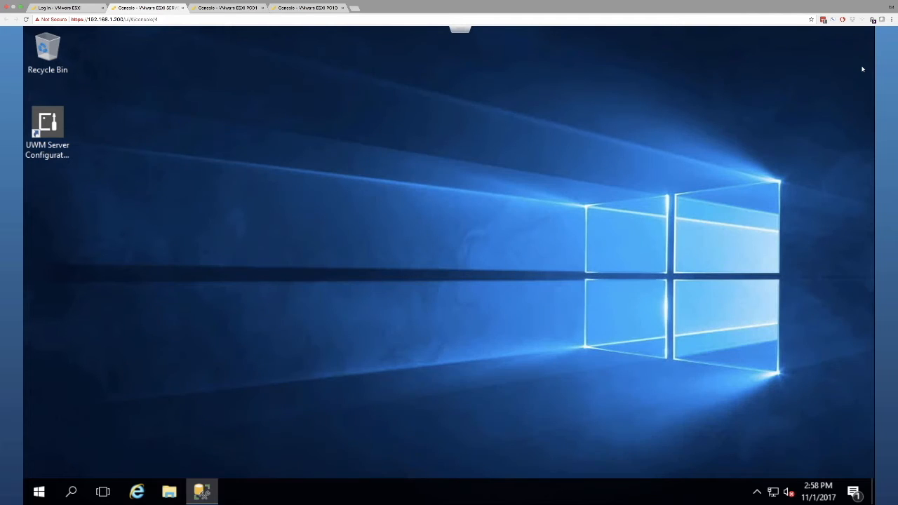
Step: Launch the UWM Server Configuration portal and sign in with the domain administrator username and password
{"action": "double_click", "coordinate": [53, 129]}
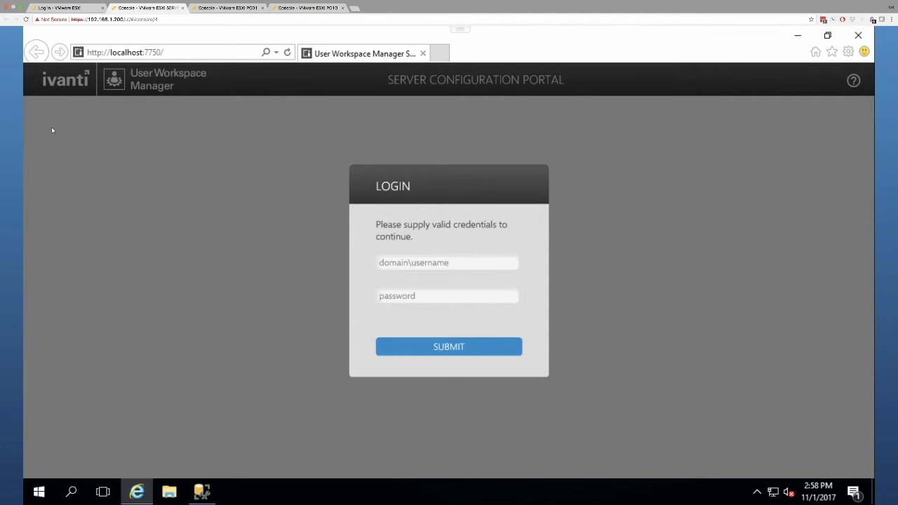
{"action": "left_click", "coordinate": [445, 265]}
{"action": "type", "text": "FEA\\Administrator"}
{"action": "key", "text": "Tab"}
{"action": "type", "text": "********"}
{"action": "key", "text": "Return"}
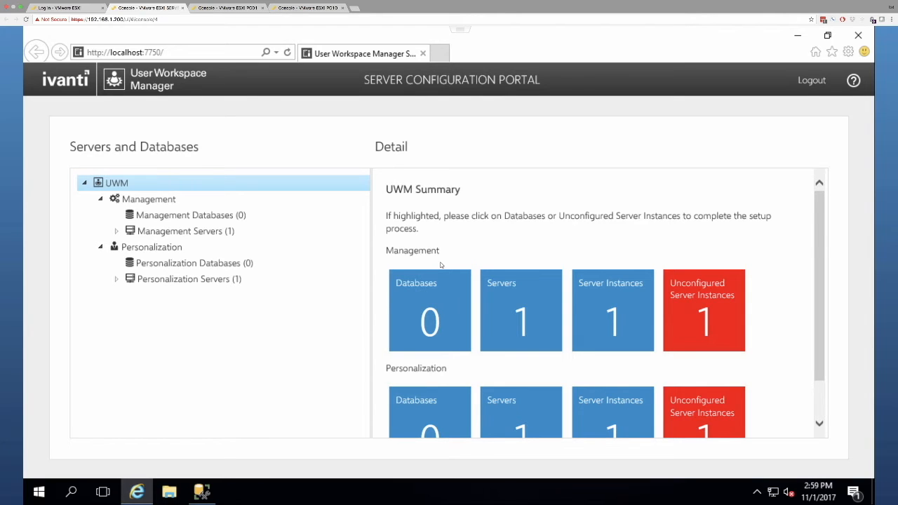
Step: Show the Management Database Summary via 'Management Databases (0)' in the Servers and Databases tree
{"action": "left_click", "coordinate": [133, 213]}
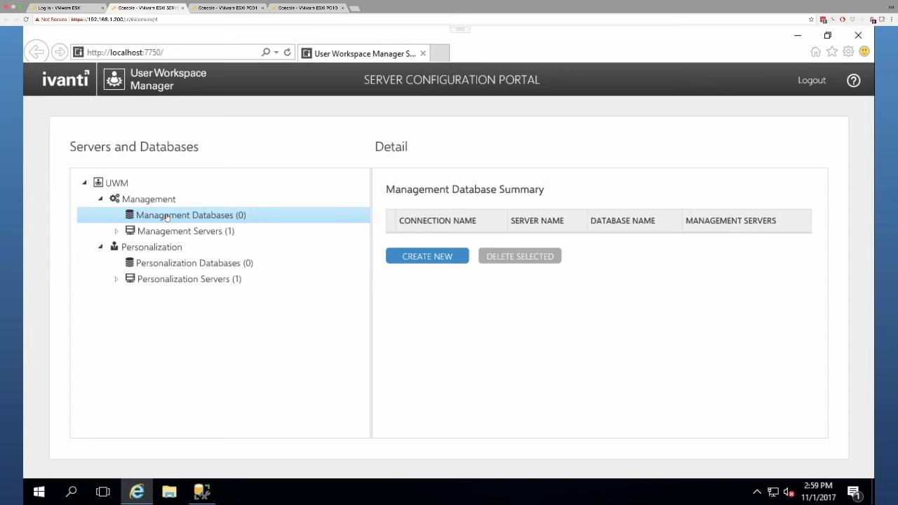
Step: Create a new management database connection with friendly name 'Management' on server SERVER01
{"action": "left_click", "coordinate": [429, 257]}
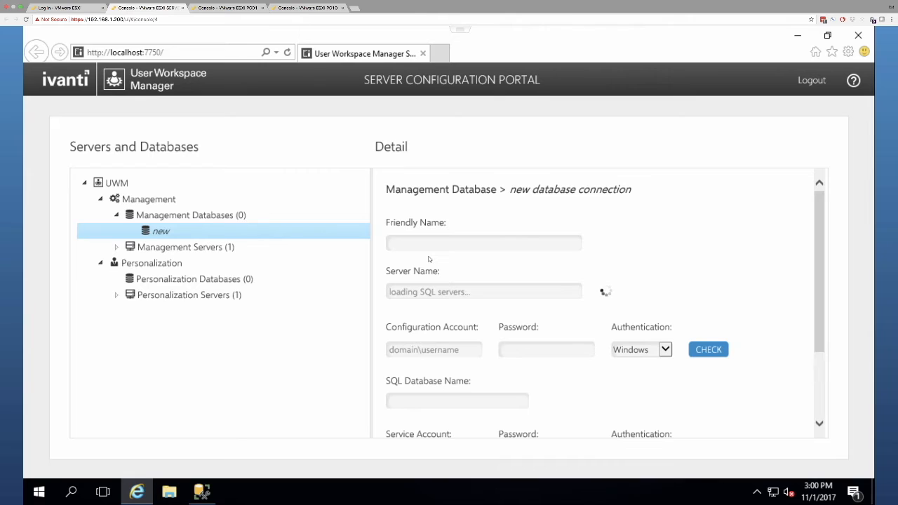
{"action": "left_click", "coordinate": [435, 245]}
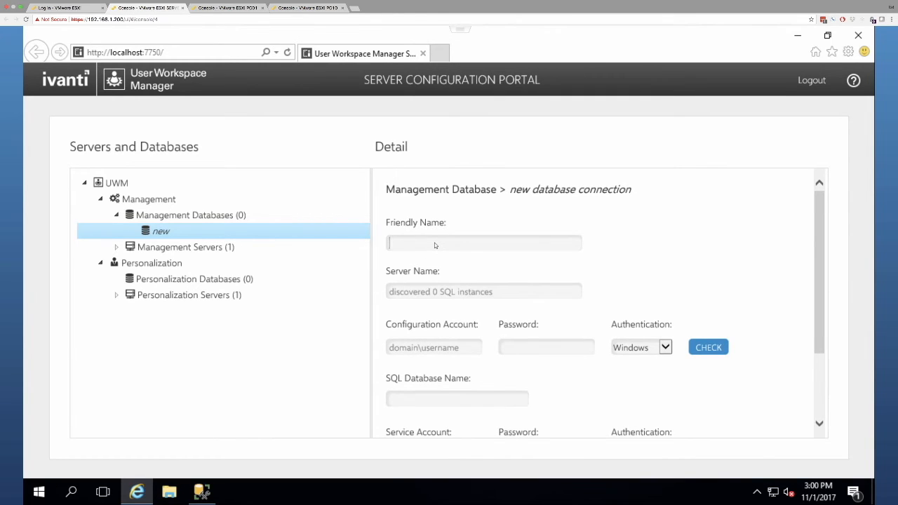
{"action": "type", "text": "Management"}
{"action": "left_click", "coordinate": [457, 295]}
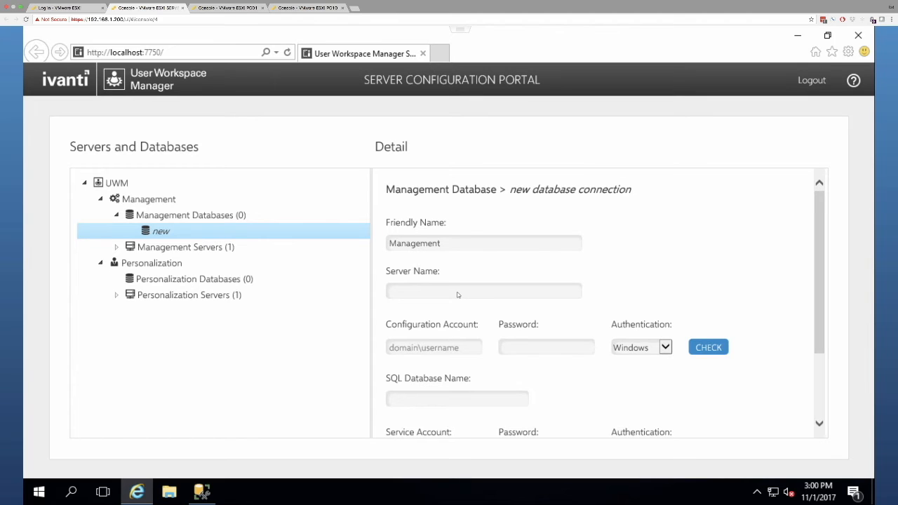
{"action": "type", "text": "SERVER01"}
{"action": "left_click", "coordinate": [426, 347]}
{"action": "scroll", "coordinate": [426, 349], "scroll_direction": "down", "scroll_amount": 3}
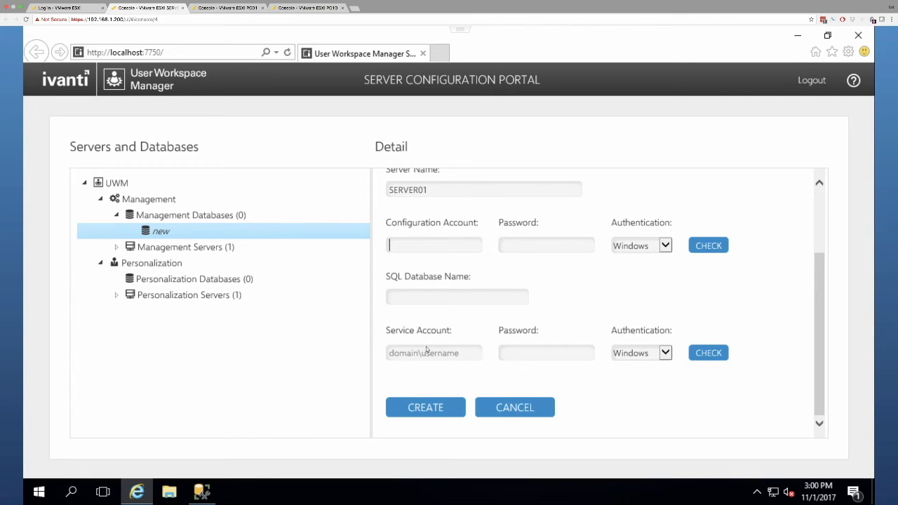
Step: Enter the administrator configuration account and password and verify them with CHECK
{"action": "type", "text": "fbn\\administrator"}
{"action": "key", "text": "Tab"}
{"action": "type", "text": "********"}
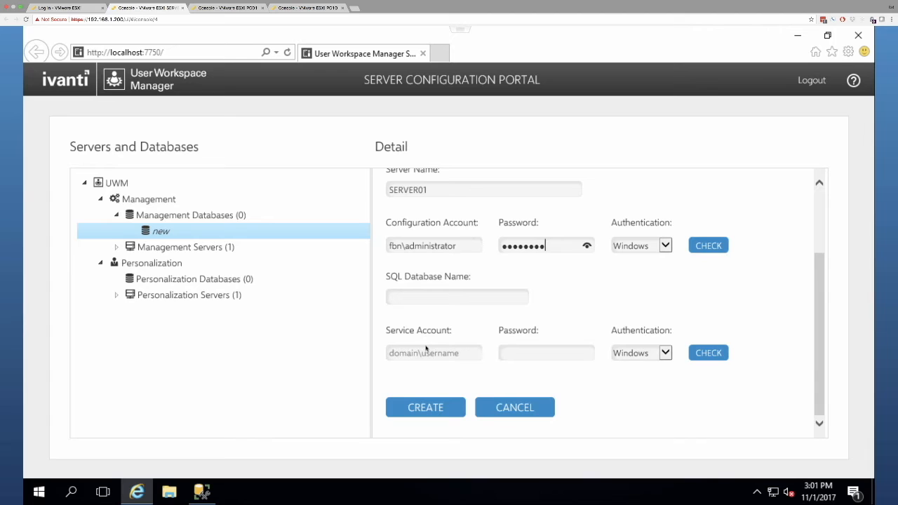
{"action": "left_click", "coordinate": [723, 243]}
Step: Name the new SQL database IvantiManagementDB, then switch to SQL Server Management Studio
{"action": "left_click", "coordinate": [402, 303]}
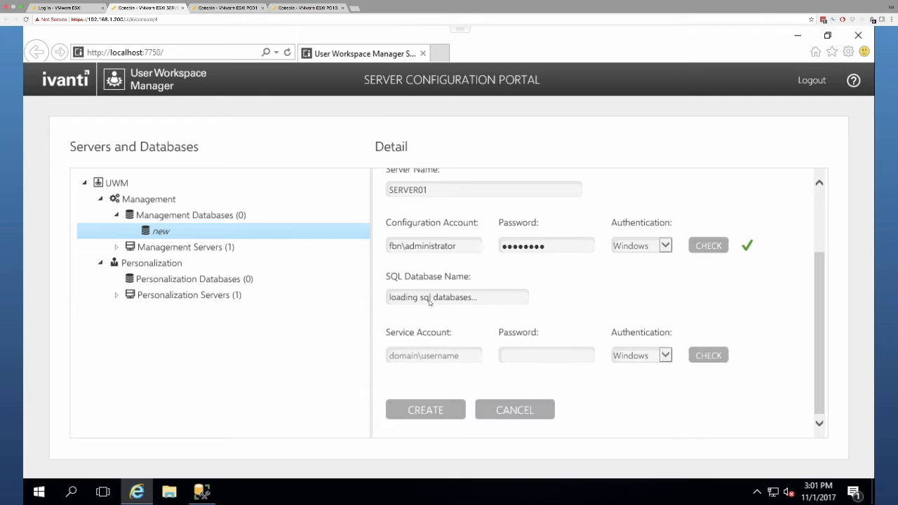
{"action": "left_click", "coordinate": [470, 301]}
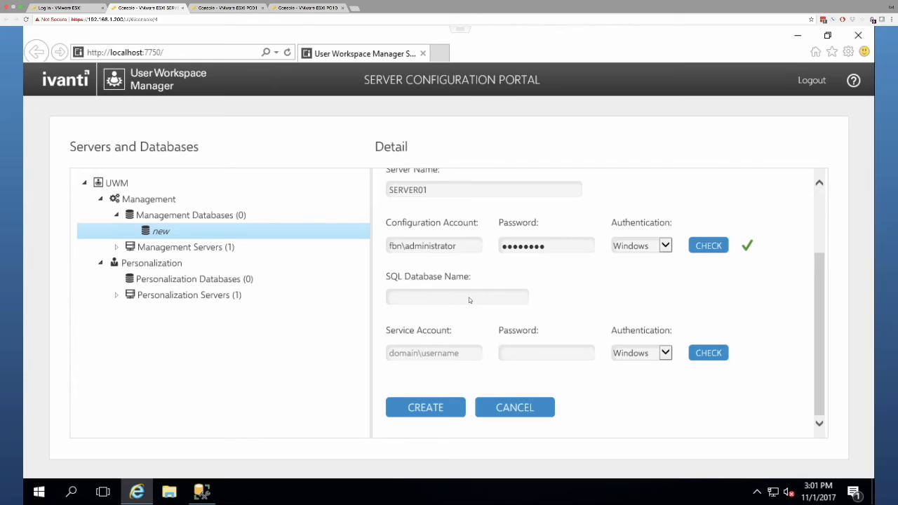
{"action": "type", "text": "ManagementDB"}
{"action": "left_click", "coordinate": [391, 299]}
{"action": "type", "text": "Ivanti"}
{"action": "left_click", "coordinate": [415, 353]}
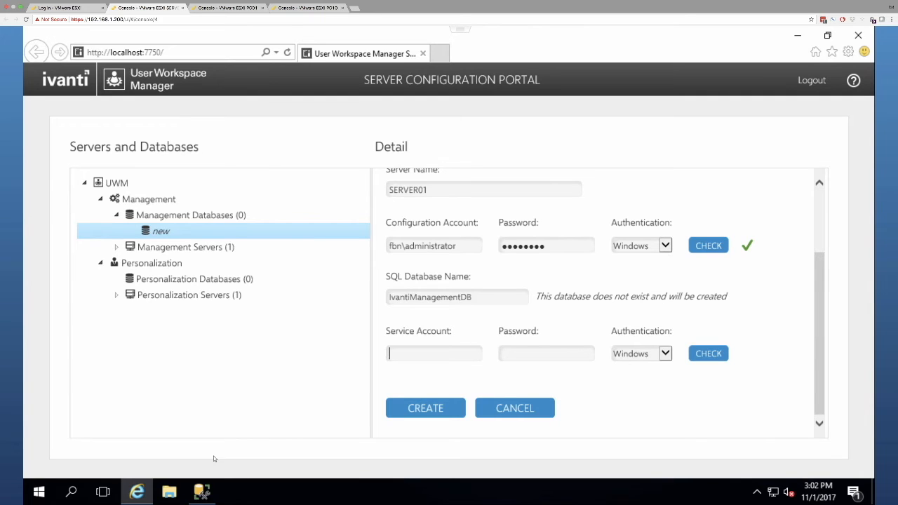
{"action": "left_click", "coordinate": [202, 491]}
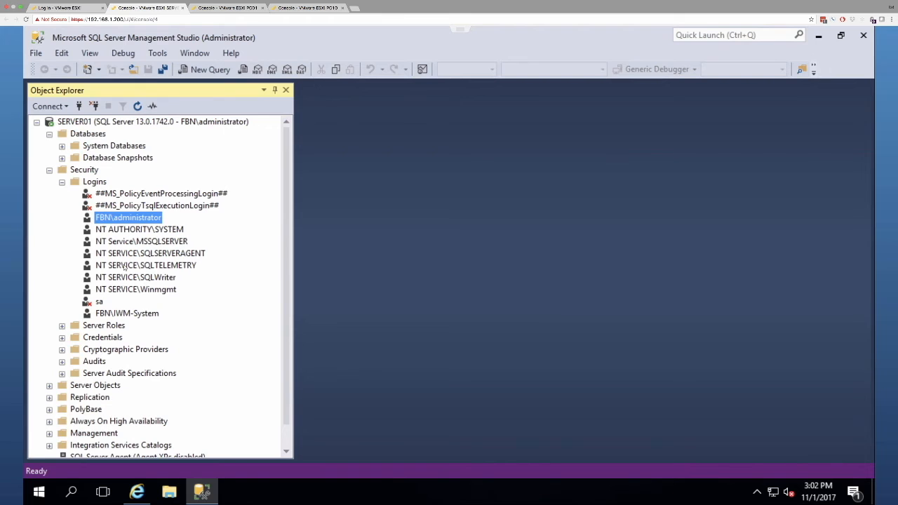
Step: Check the FBN\IWM-System login's server roles (only public), close its properties unchanged, and minimize SSMS
{"action": "left_click", "coordinate": [128, 316]}
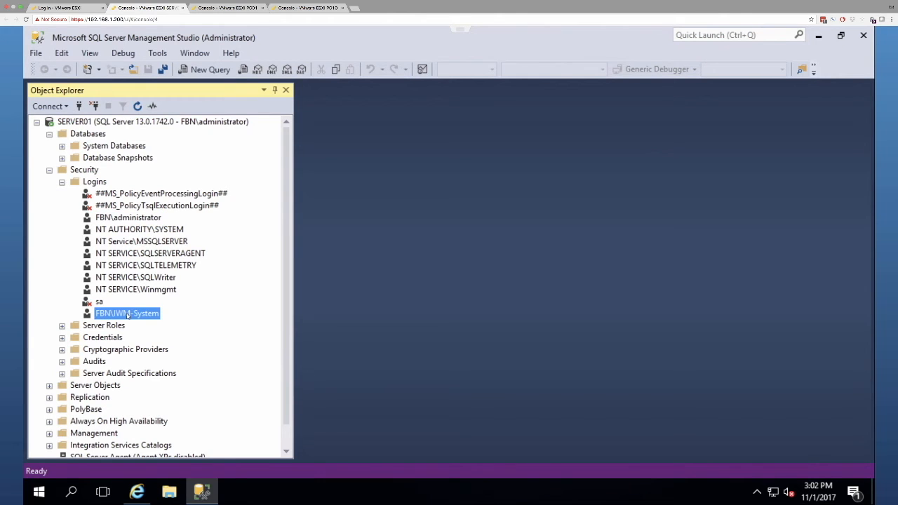
{"action": "right_click", "coordinate": [128, 316]}
{"action": "left_click", "coordinate": [172, 467]}
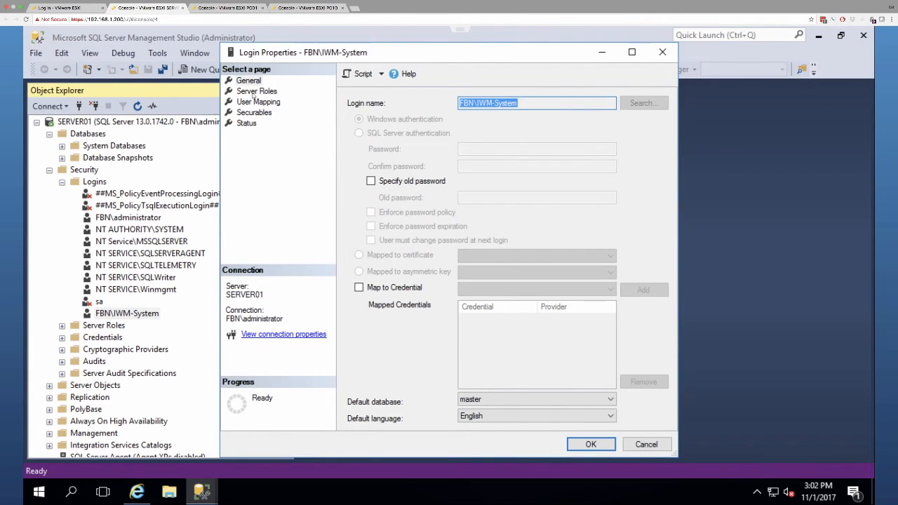
{"action": "left_click", "coordinate": [256, 92]}
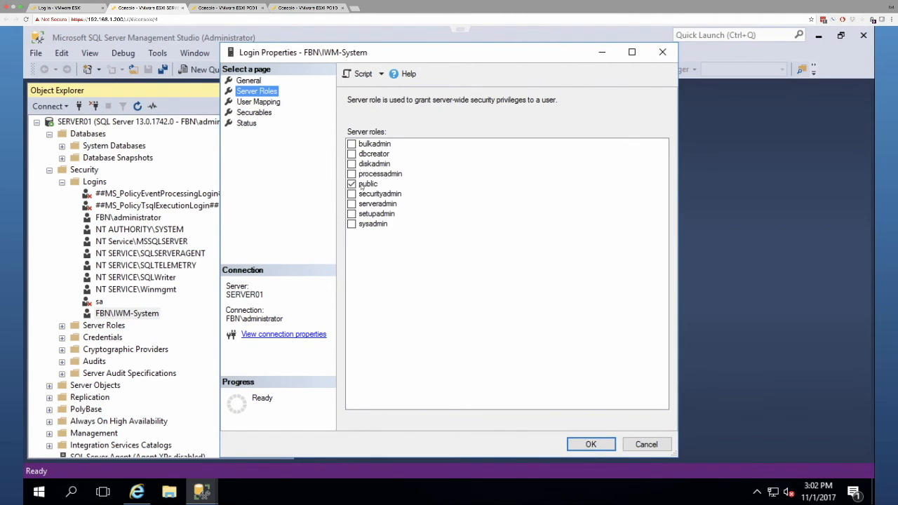
{"action": "left_click", "coordinate": [646, 445]}
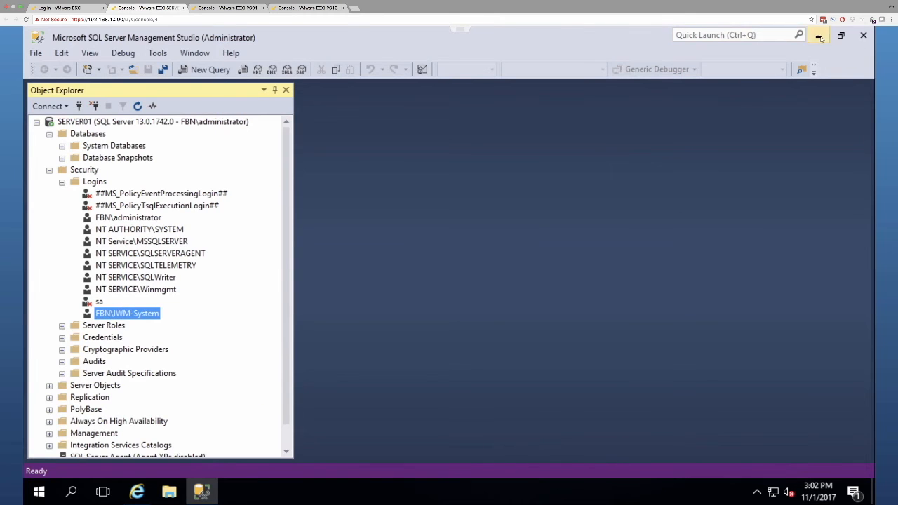
{"action": "left_click", "coordinate": [819, 37]}
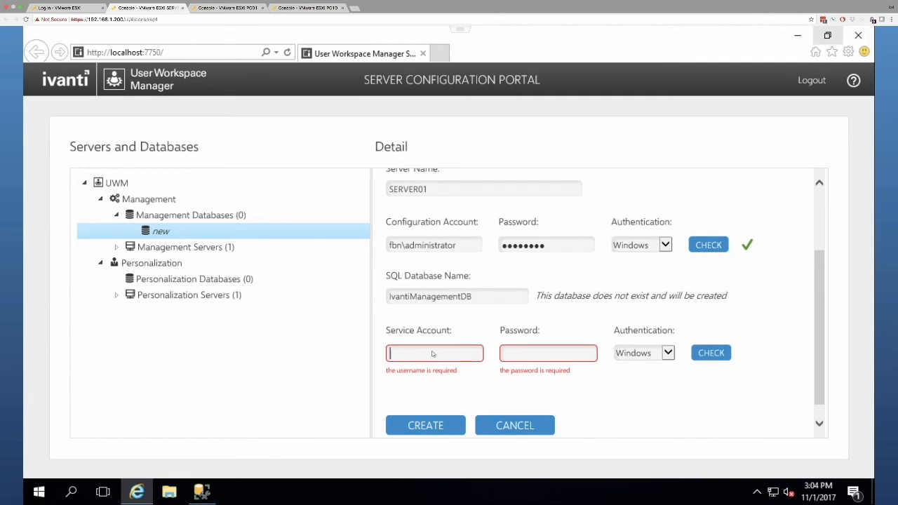
Step: Verify service account fbn\iwm-system with its password and create the IvantiManagementDB connection
{"action": "type", "text": "fbn"}
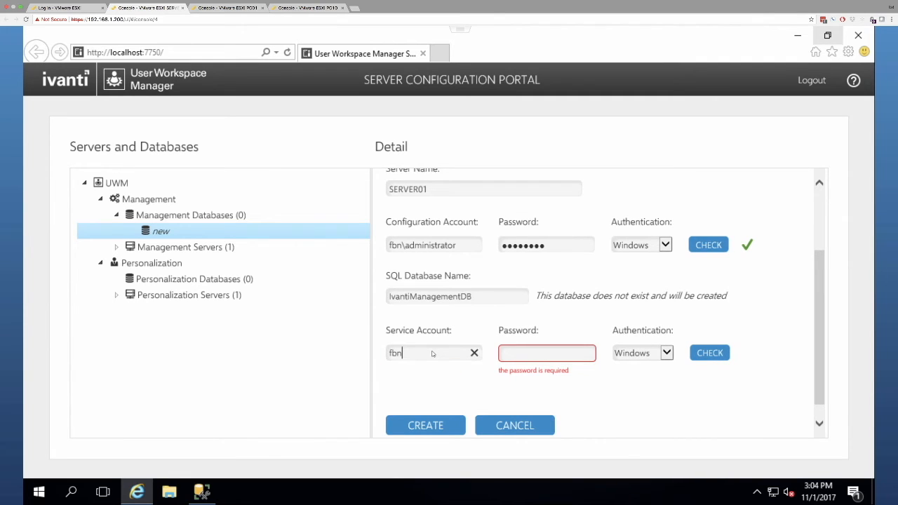
{"action": "type", "text": "\\iwm-system"}
{"action": "left_click", "coordinate": [531, 353]}
{"action": "type", "text": "P@ssw0rd"}
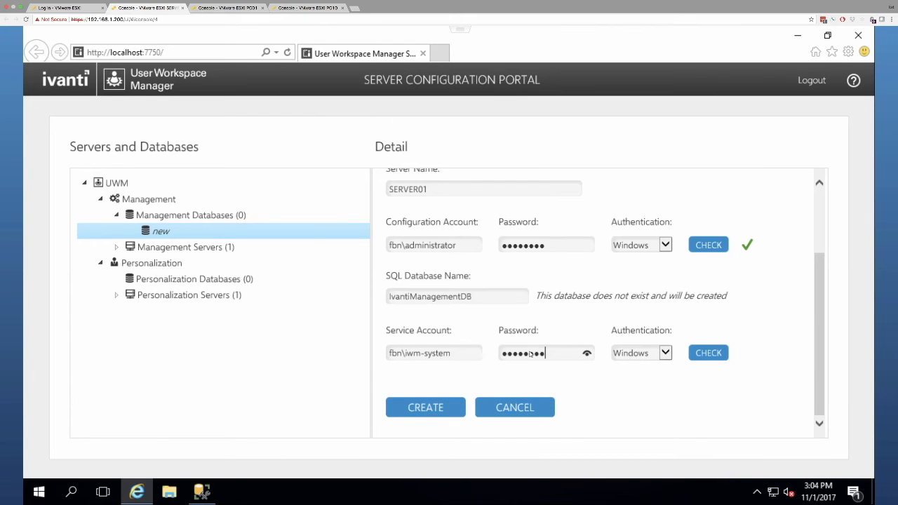
{"action": "left_click", "coordinate": [720, 355]}
{"action": "left_click", "coordinate": [424, 409]}
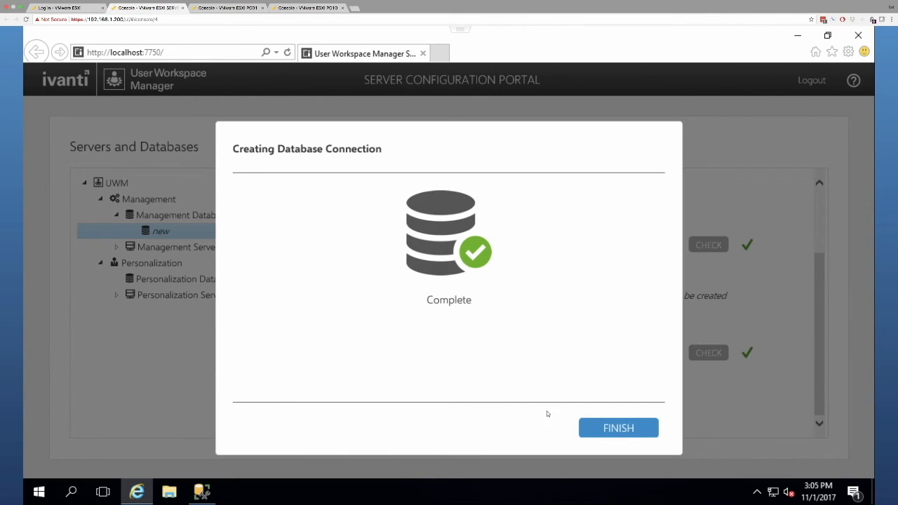
Step: Dismiss the completion notice and open Management Servers > SERVER01 > DEFAULT instance details
{"action": "left_click", "coordinate": [604, 429]}
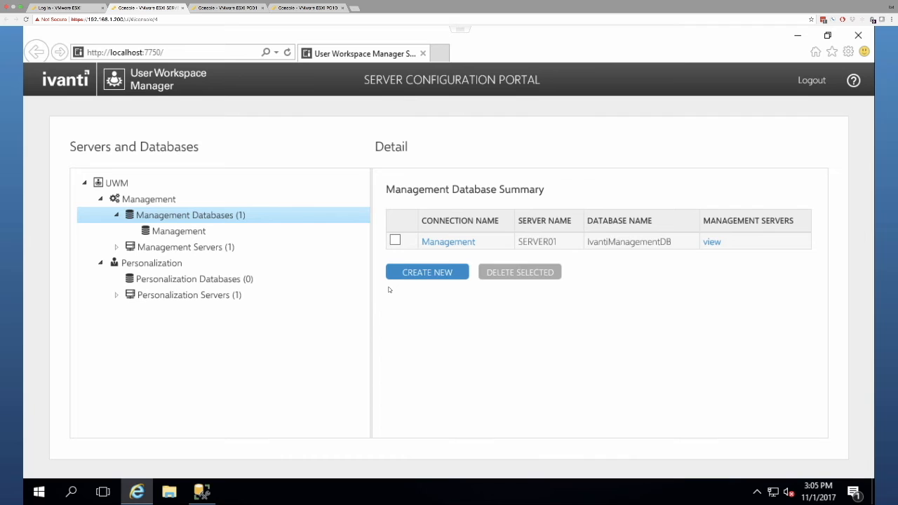
{"action": "left_click", "coordinate": [178, 233]}
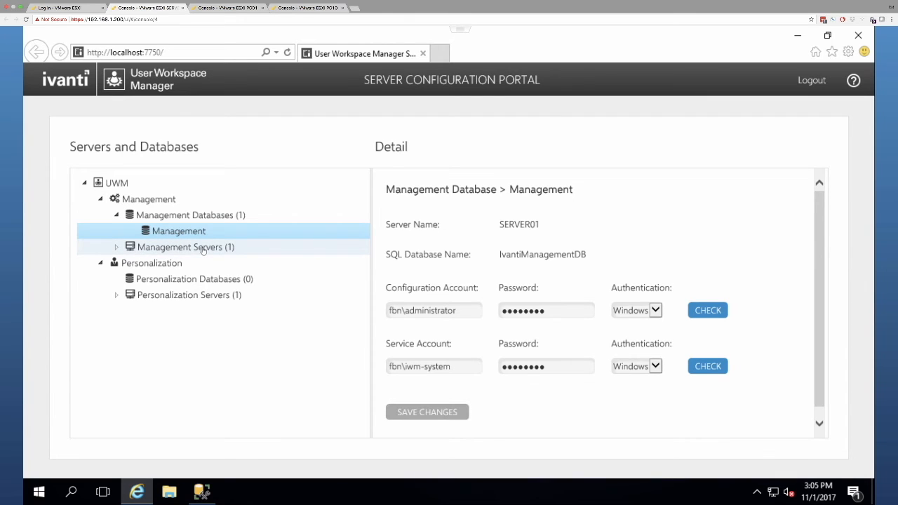
{"action": "left_click", "coordinate": [117, 247]}
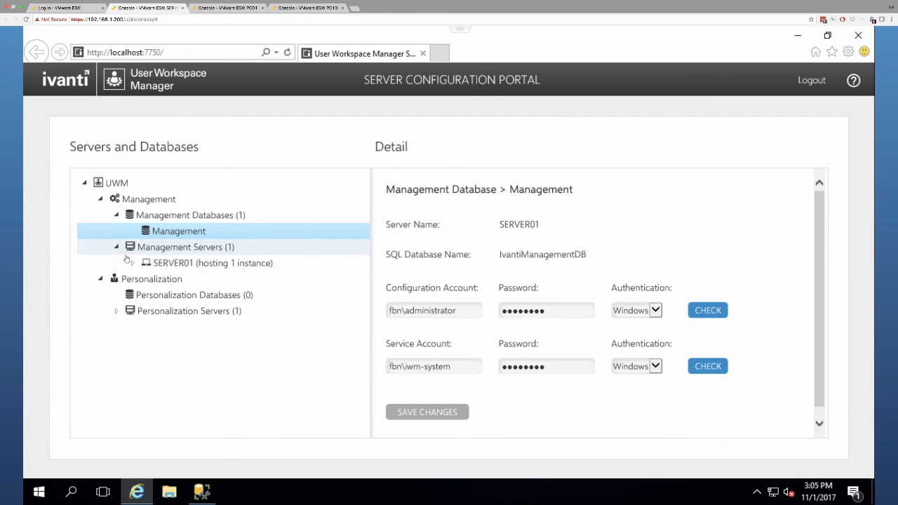
{"action": "left_click", "coordinate": [132, 263]}
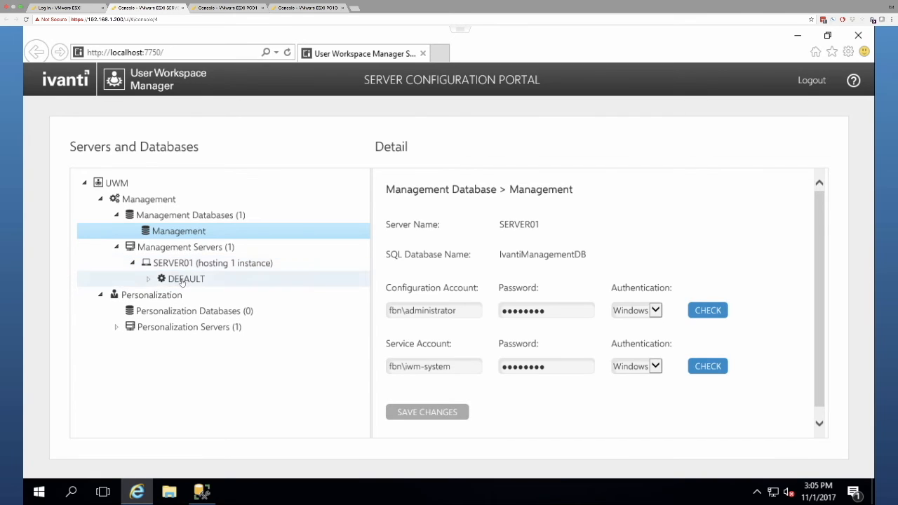
{"action": "left_click", "coordinate": [179, 279]}
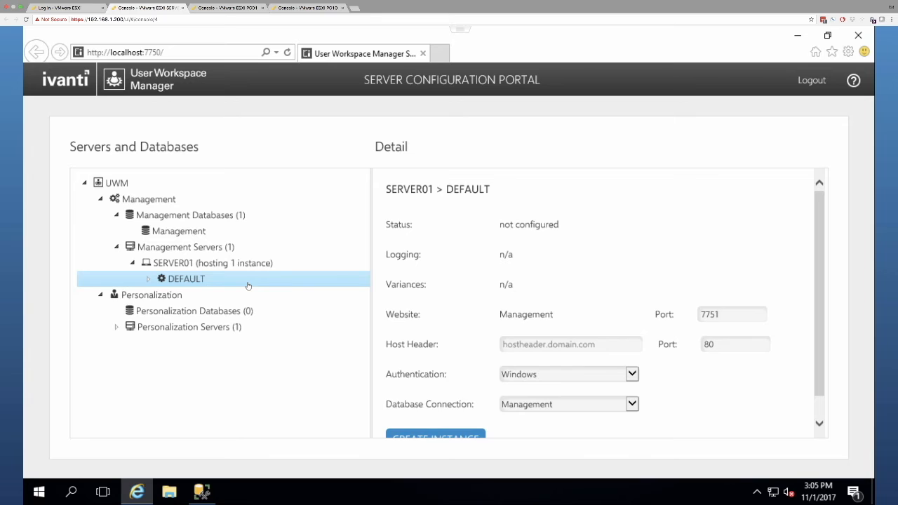
Step: Set the Management DEFAULT instance (port 7751) to Anonymous authentication with the Management connection
{"action": "scroll", "coordinate": [393, 308], "scroll_direction": "down", "scroll_amount": 1}
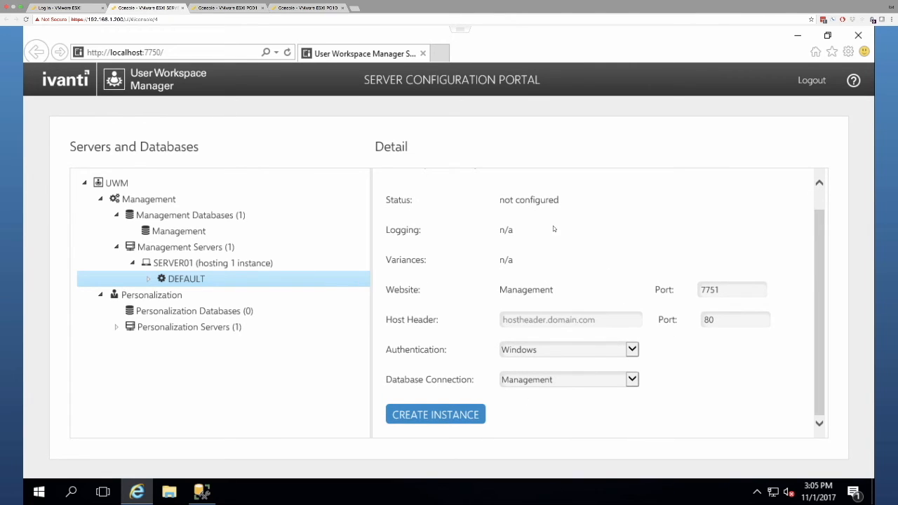
{"action": "scroll", "coordinate": [788, 313], "scroll_direction": "up", "scroll_amount": 1}
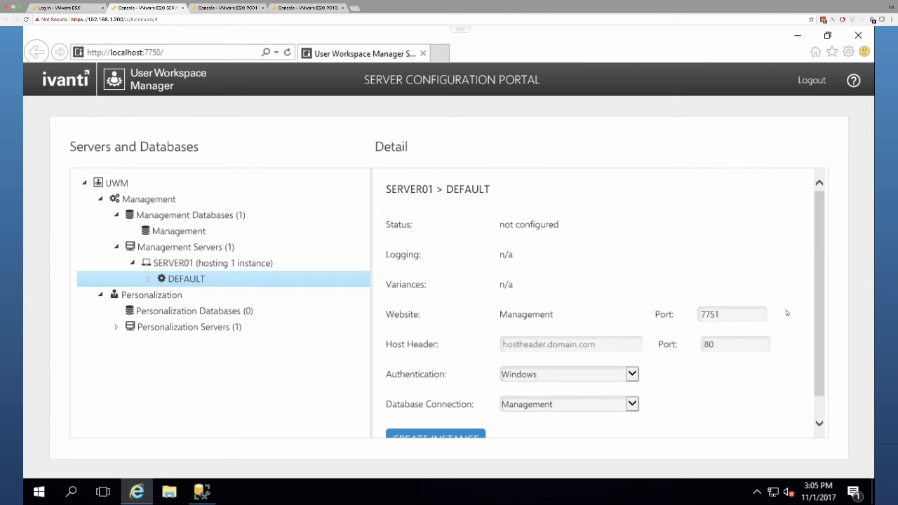
{"action": "scroll", "coordinate": [787, 314], "scroll_direction": "down", "scroll_amount": 1}
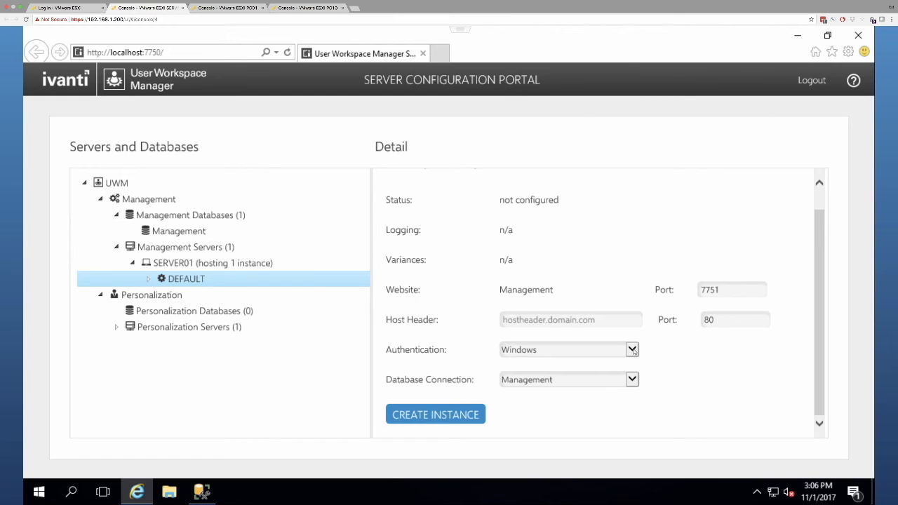
{"action": "left_click", "coordinate": [633, 351]}
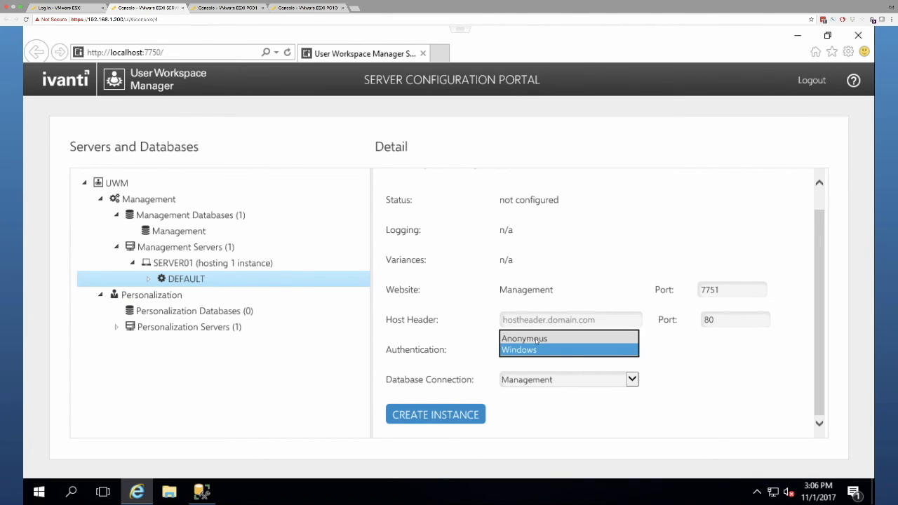
{"action": "left_click", "coordinate": [537, 339]}
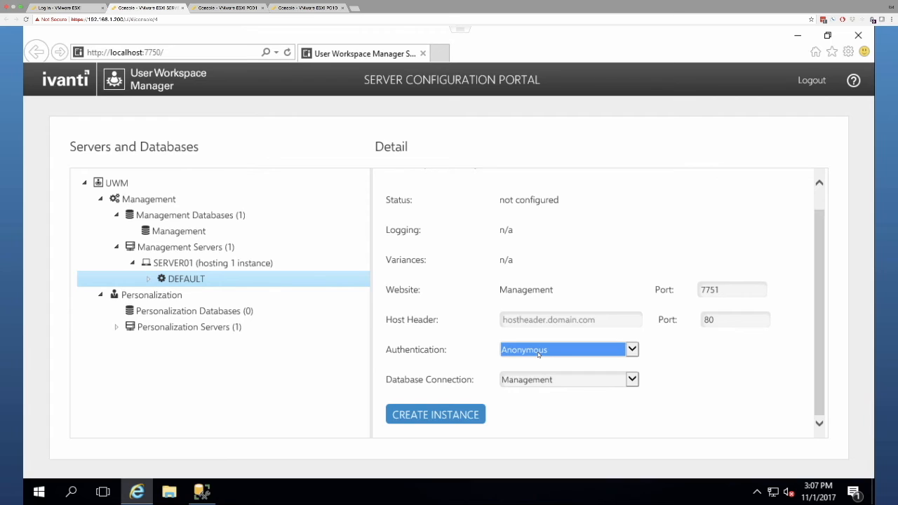
Step: Create the Management DEFAULT instance, close the notice, and show the empty Personalization Databases summary
{"action": "left_click", "coordinate": [436, 416]}
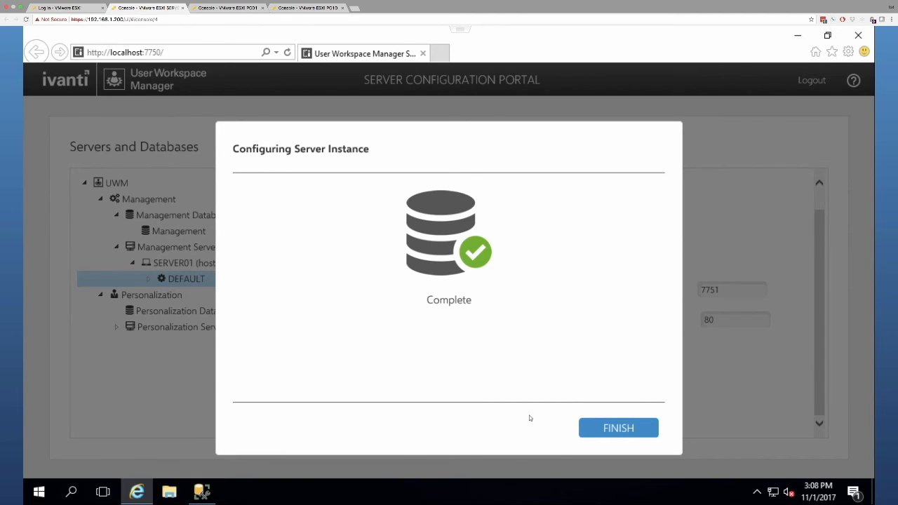
{"action": "left_click", "coordinate": [624, 429]}
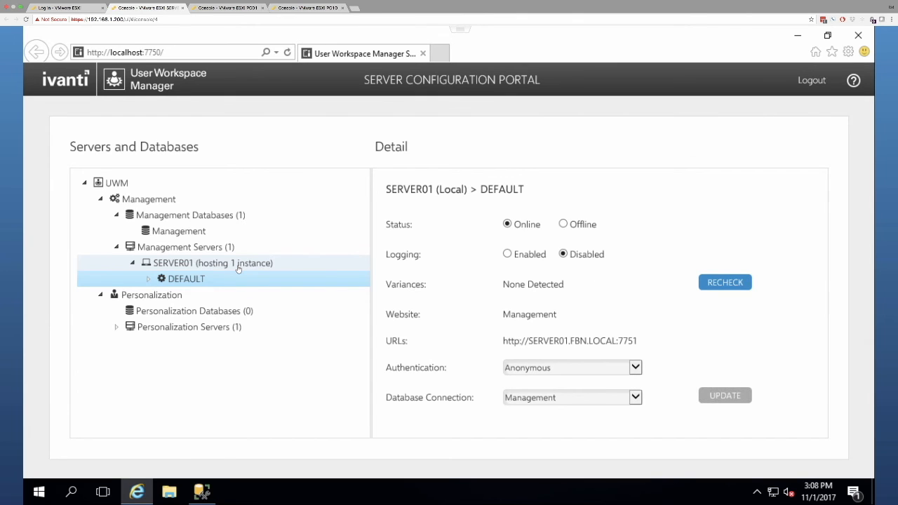
{"action": "left_click", "coordinate": [170, 314]}
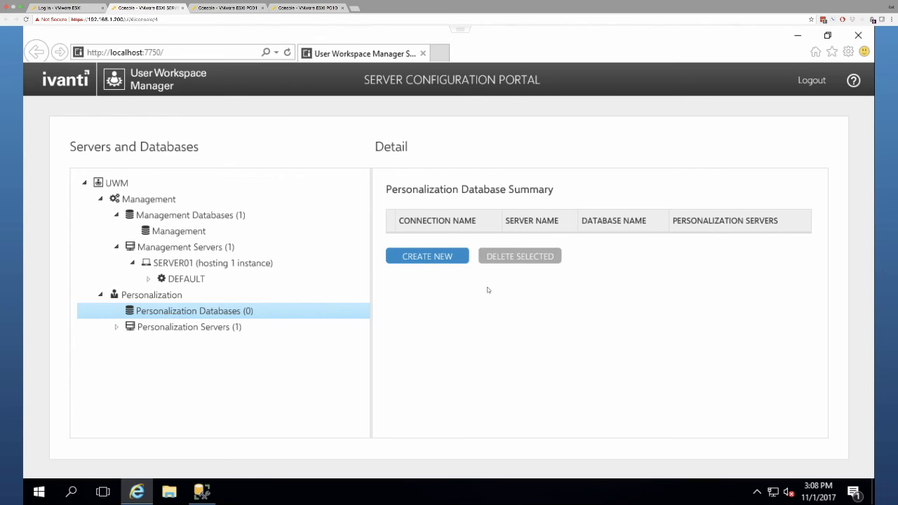
Step: Start a new Personalization connection named 'Peersonalization' on server SERVER01
{"action": "left_click", "coordinate": [423, 260]}
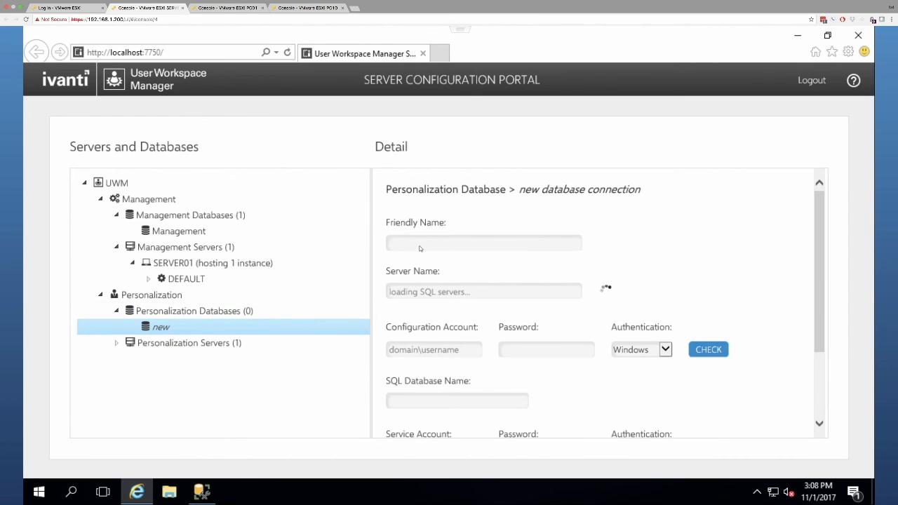
{"action": "type", "text": "Peersonalization"}
{"action": "left_click", "coordinate": [460, 292]}
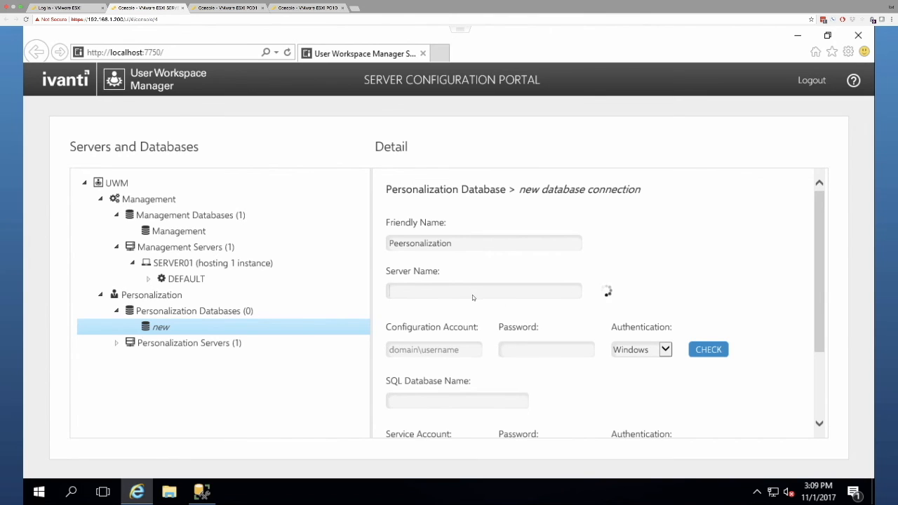
{"action": "type", "text": "SERVER01"}
Step: Verify configuration account fbn\administrator with its password and enter database IvantiPersonalizationDB
{"action": "left_click", "coordinate": [422, 352]}
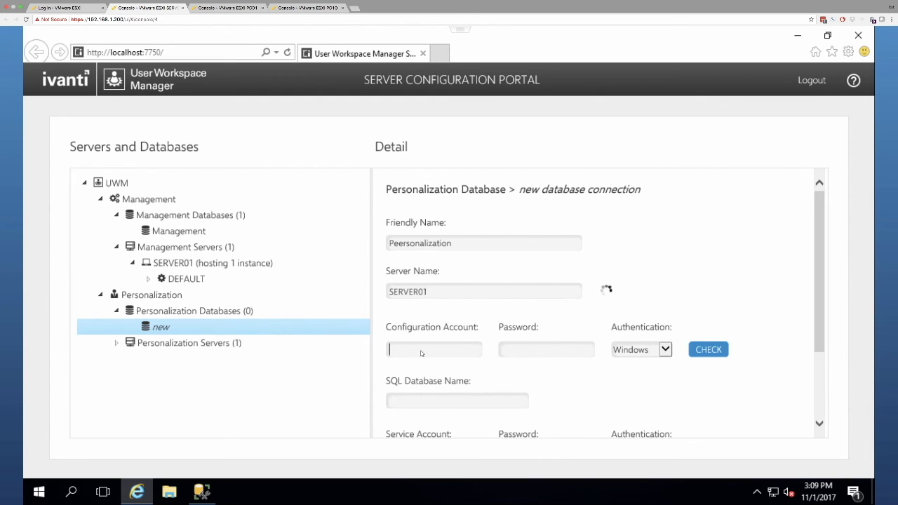
{"action": "type", "text": "fbn\\administrator"}
{"action": "left_click", "coordinate": [541, 350]}
{"action": "type", "text": "•••••••"}
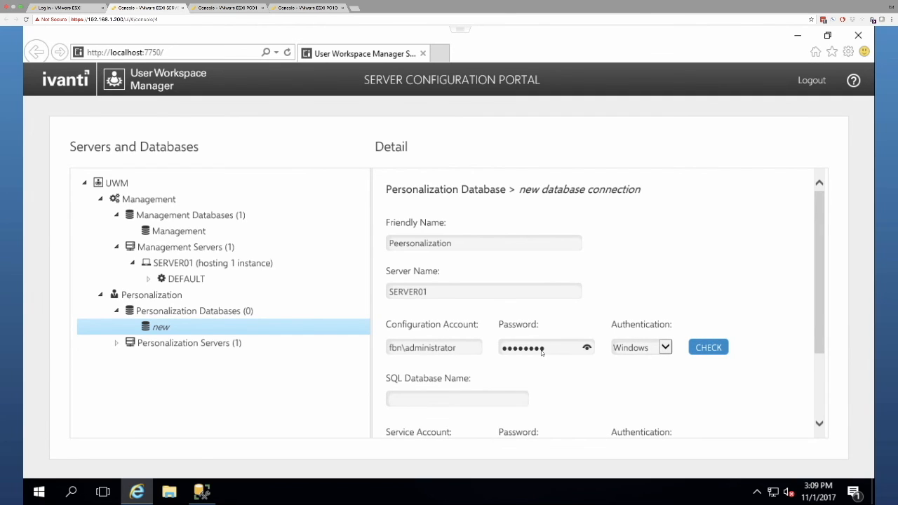
{"action": "left_click", "coordinate": [711, 350]}
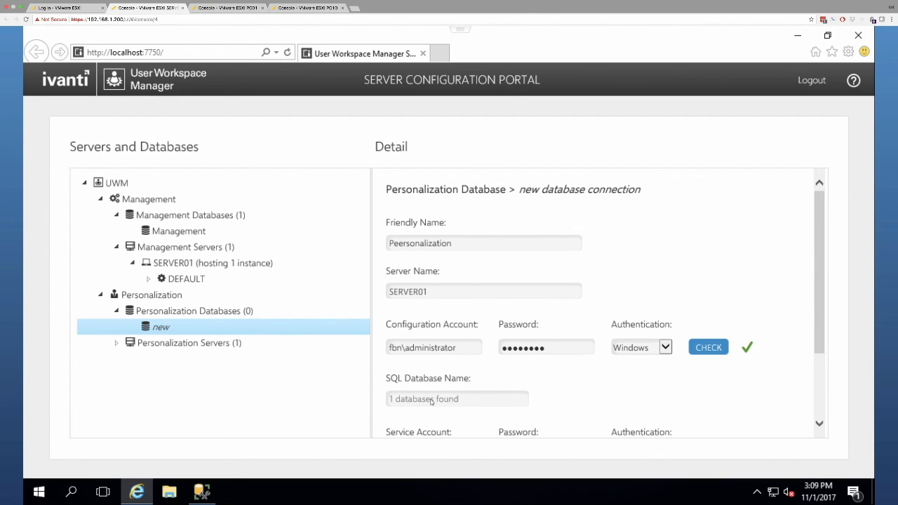
{"action": "left_click", "coordinate": [478, 401]}
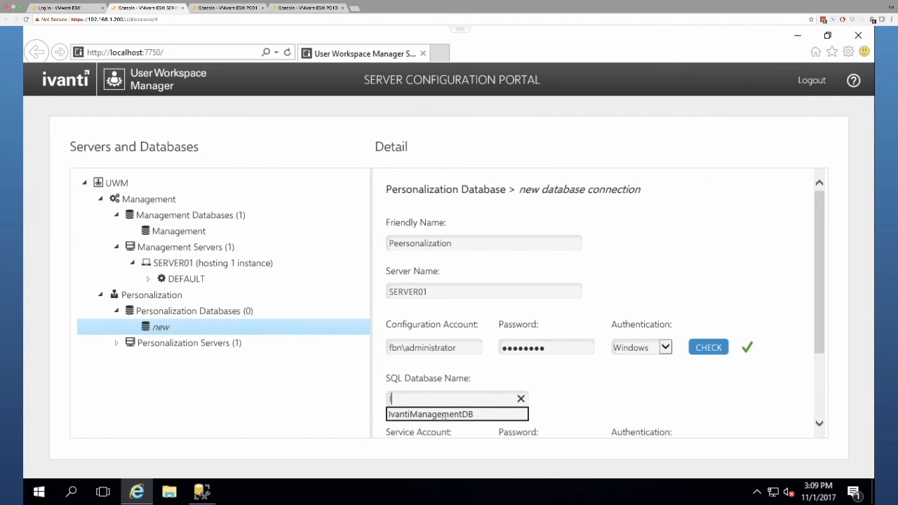
{"action": "type", "text": "IvantiPersonalizationDB"}
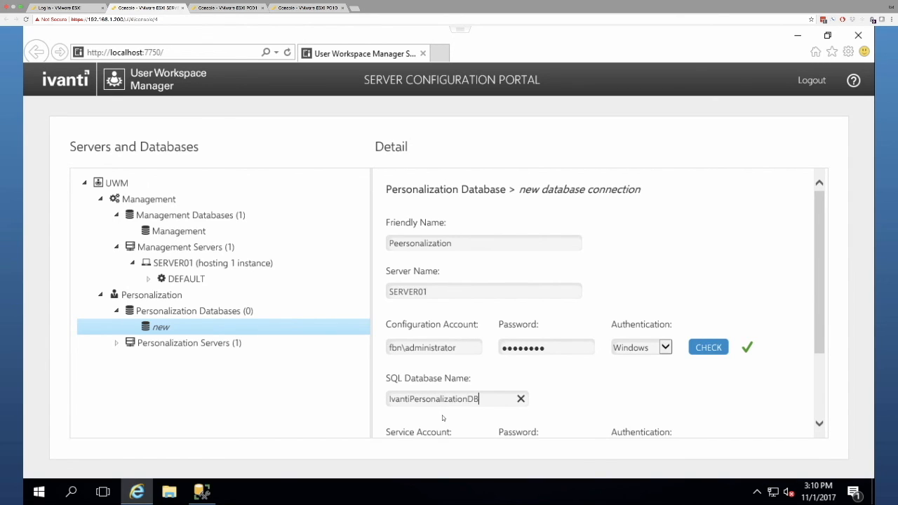
Step: Verify service account fbn\uwm-system with its password, then create the Peersonalization connection
{"action": "scroll", "coordinate": [623, 407], "scroll_direction": "down", "scroll_amount": 3}
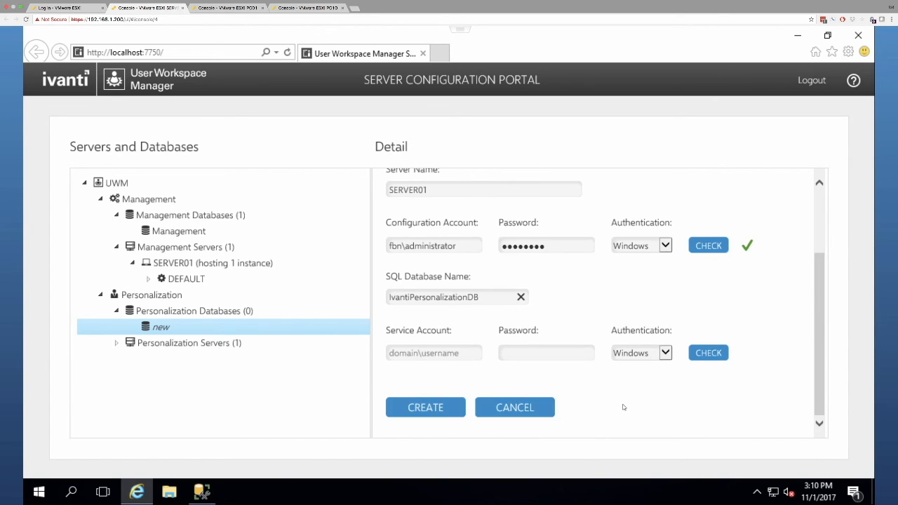
{"action": "key", "text": "Tab"}
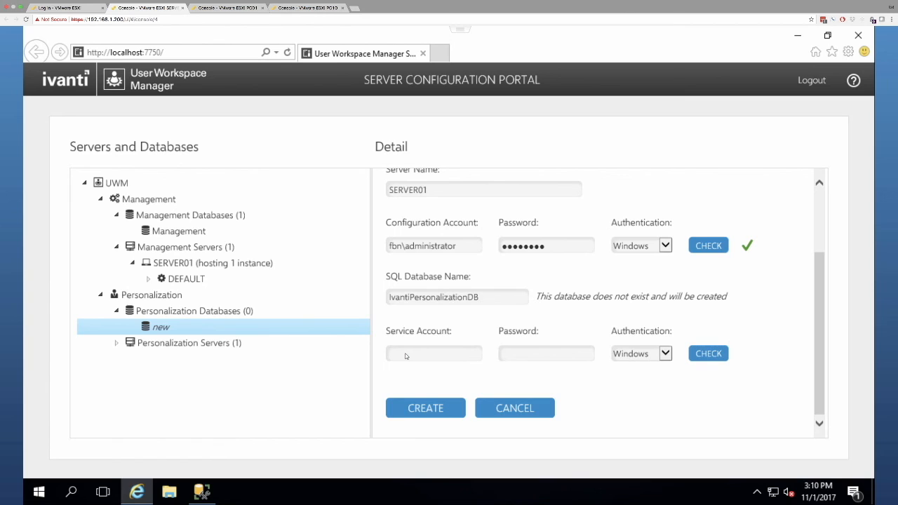
{"action": "type", "text": "fbn\\uwm-system"}
{"action": "key", "text": "Tab"}
{"action": "type", "text": "••••••••"}
{"action": "left_click", "coordinate": [704, 354]}
{"action": "left_click", "coordinate": [421, 410]}
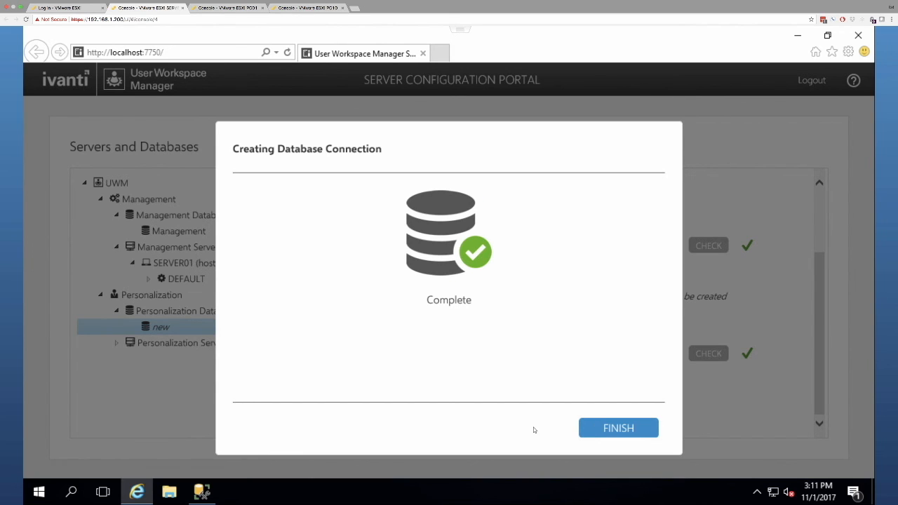
{"action": "left_click", "coordinate": [627, 431]}
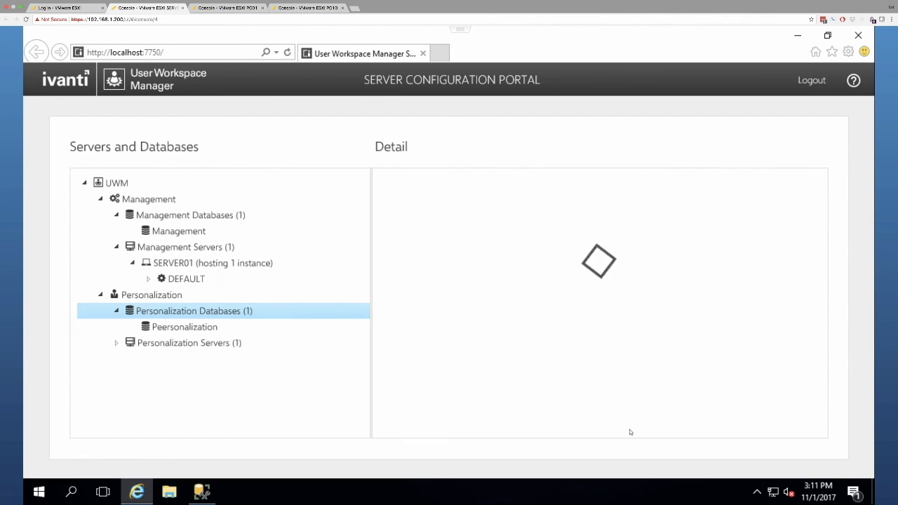
Step: Switch the Personalization Servers > SERVER01 > DEFAULT instance (port 7771) from Windows to Anonymous authentication
{"action": "left_click", "coordinate": [116, 345]}
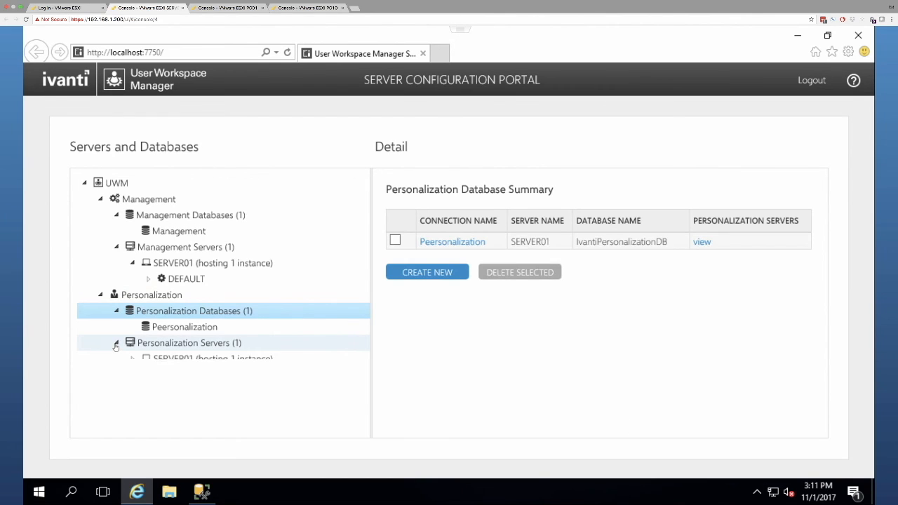
{"action": "left_click", "coordinate": [132, 361]}
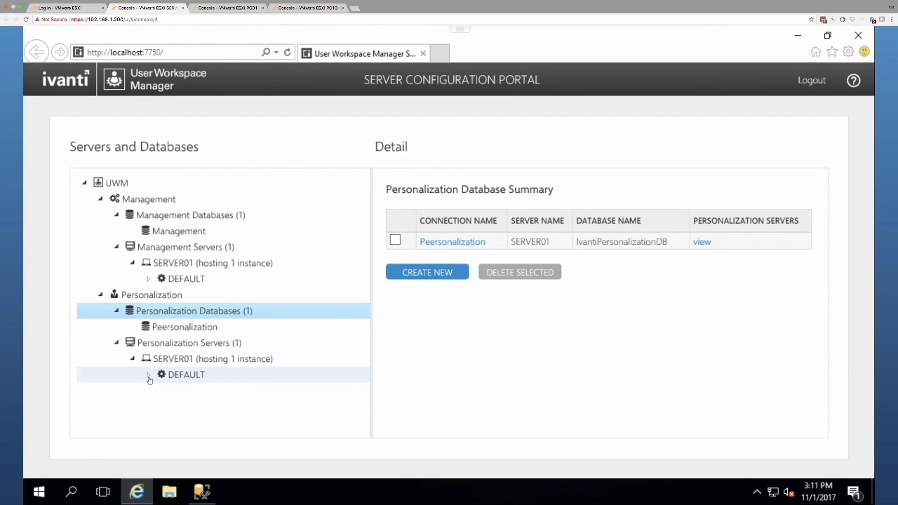
{"action": "left_click", "coordinate": [203, 377]}
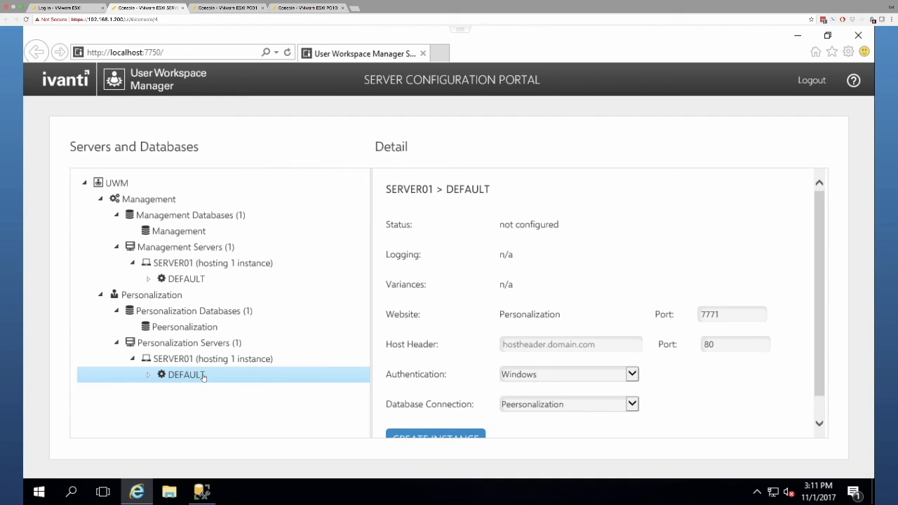
{"action": "scroll", "coordinate": [467, 351], "scroll_direction": "down", "scroll_amount": 1}
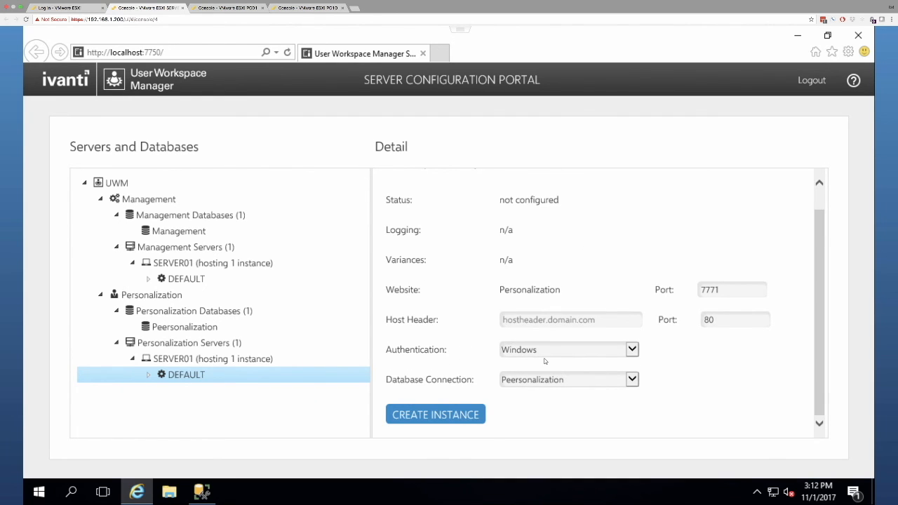
{"action": "left_click", "coordinate": [567, 350]}
{"action": "left_click", "coordinate": [538, 339]}
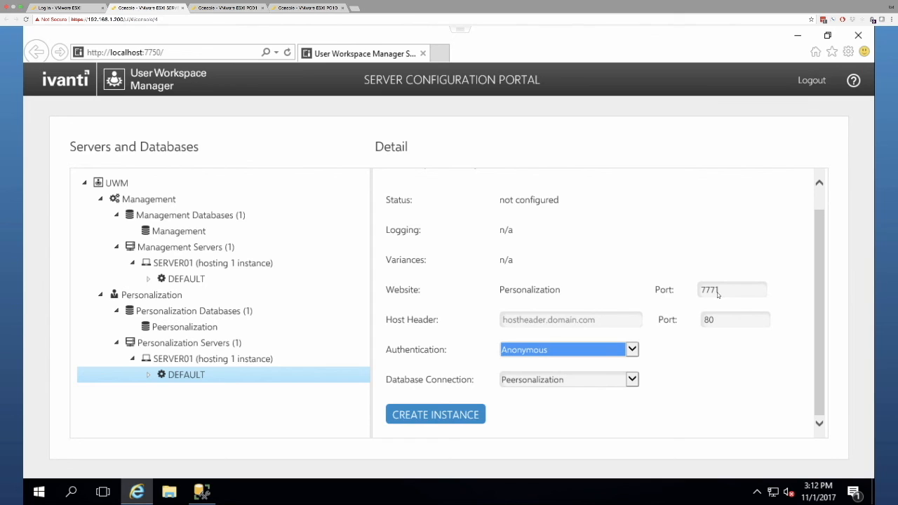
Step: Create the Personalization DEFAULT server instance and dismiss the Complete notice
{"action": "left_click", "coordinate": [433, 419]}
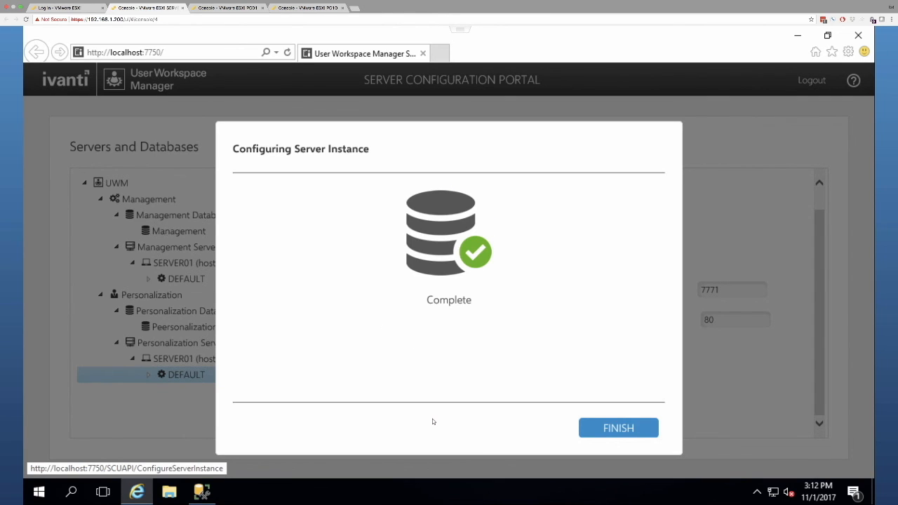
{"action": "left_click", "coordinate": [615, 427]}
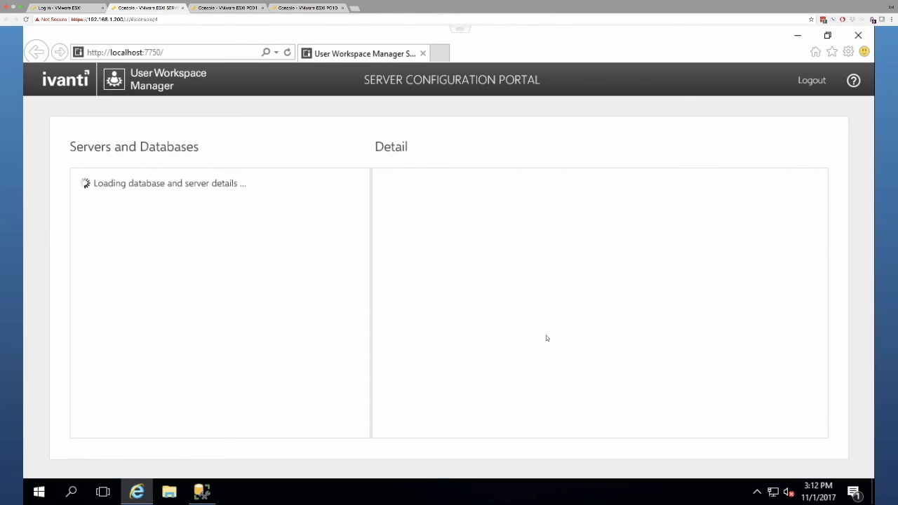